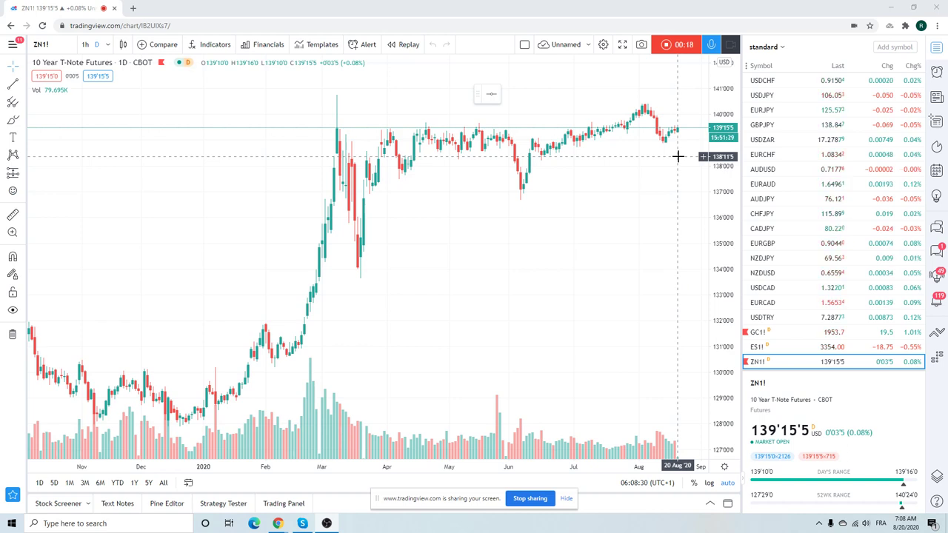
Zoom out the ZN1! daily chart so history back to July 2019 is visible
{"action": "scroll", "coordinate": [633, 141], "scroll_direction": "down", "scroll_amount": 2}
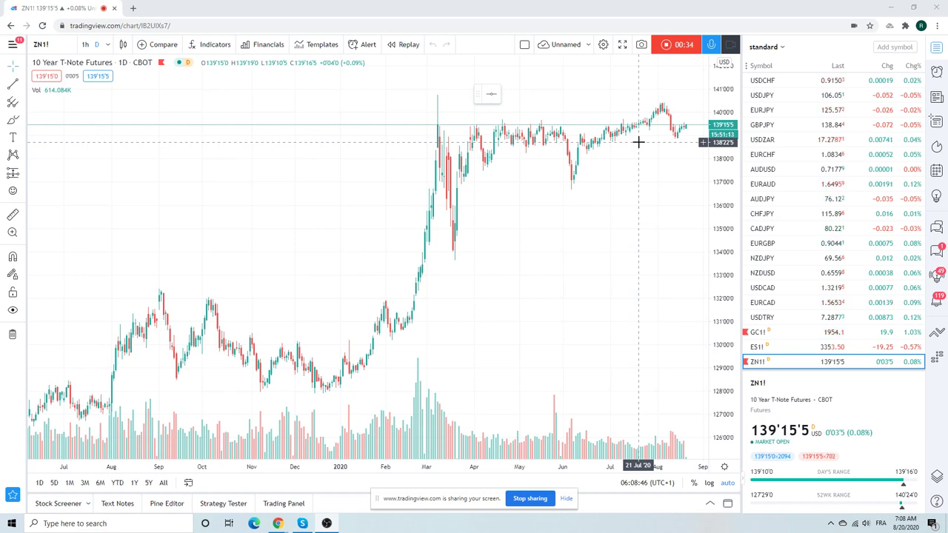
Load the ES1! S&P 500 E-mini futures daily chart, zoomed in on May–August 2020
{"action": "left_click", "coordinate": [755, 348]}
{"action": "scroll", "coordinate": [595, 360], "scroll_direction": "up", "scroll_amount": 3}
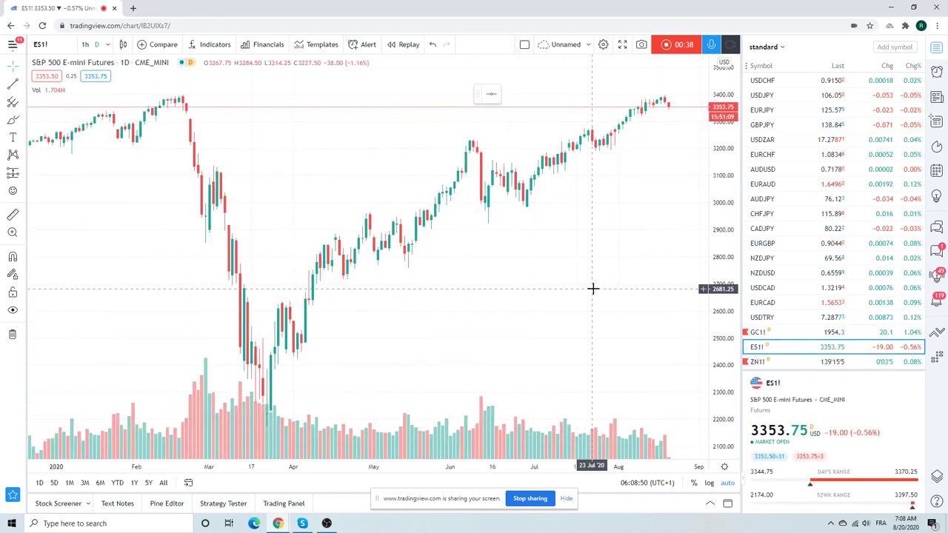
{"action": "scroll", "coordinate": [593, 289], "scroll_direction": "up", "scroll_amount": 3}
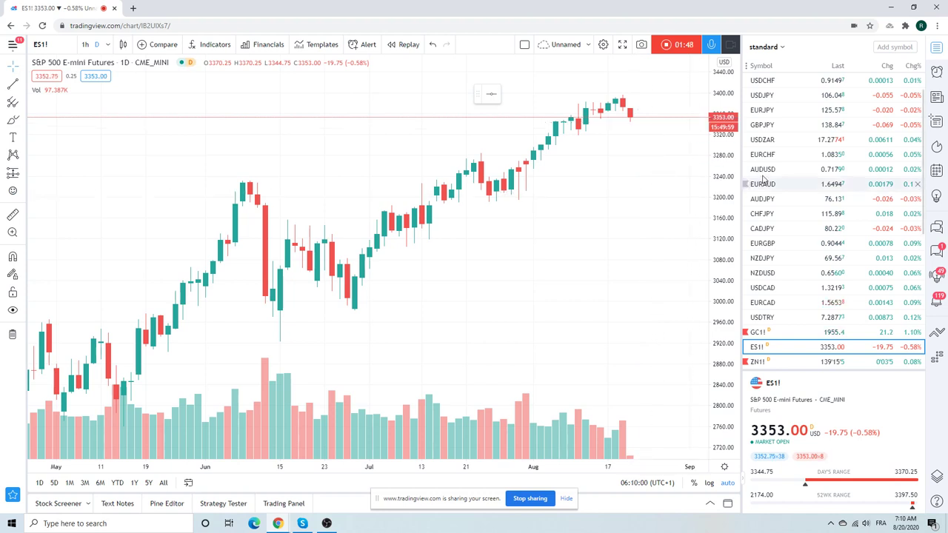
{"action": "scroll", "coordinate": [768, 179], "scroll_direction": "down", "scroll_amount": 1}
{"action": "scroll", "coordinate": [768, 179], "scroll_direction": "up", "scroll_amount": 1}
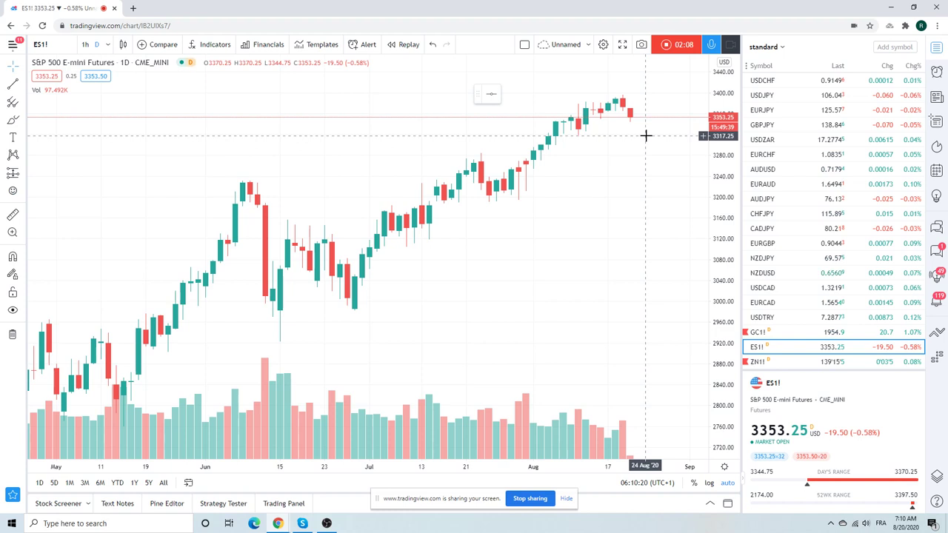
{"action": "scroll", "coordinate": [808, 196], "scroll_direction": "up", "scroll_amount": 1}
{"action": "scroll", "coordinate": [809, 196], "scroll_direction": "up", "scroll_amount": 2}
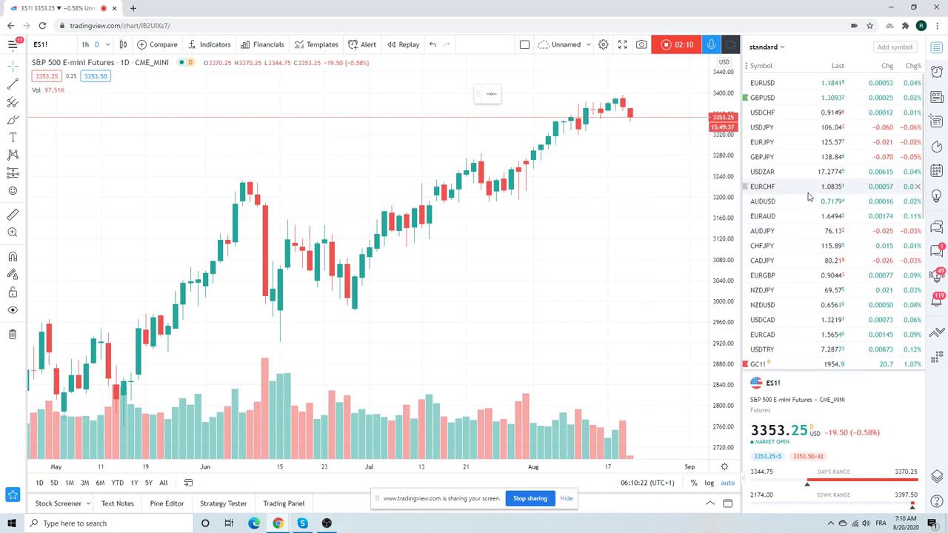
{"action": "scroll", "coordinate": [807, 172], "scroll_direction": "down", "scroll_amount": 3}
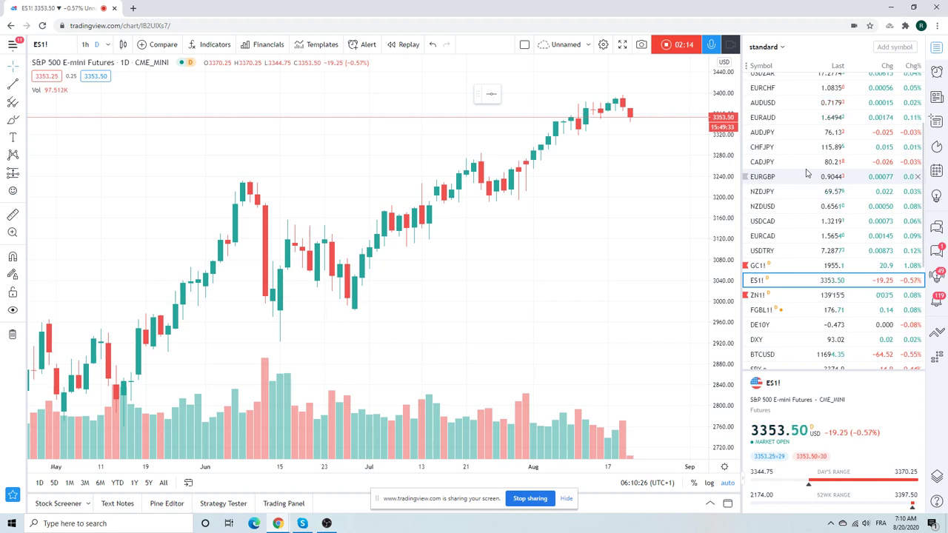
{"action": "scroll", "coordinate": [807, 172], "scroll_direction": "up", "scroll_amount": 3}
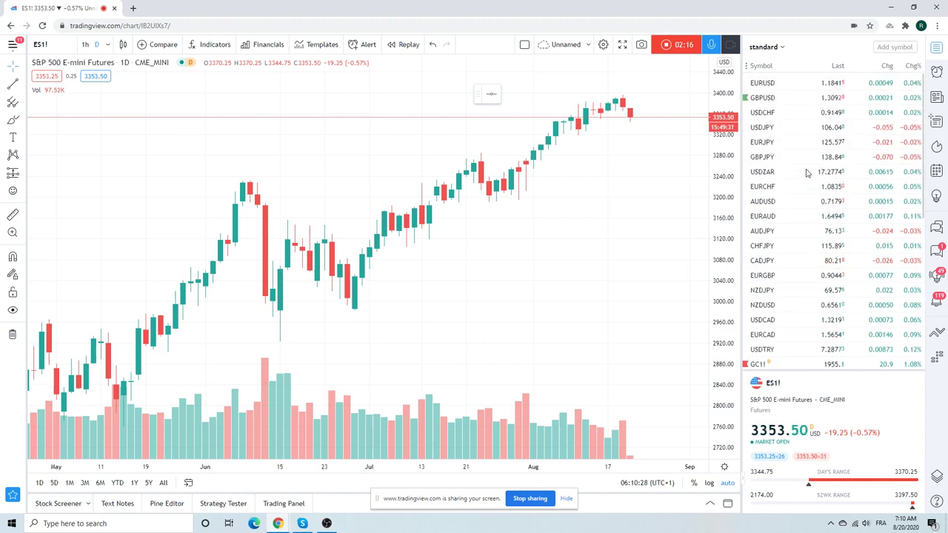
{"action": "scroll", "coordinate": [808, 173], "scroll_direction": "down", "scroll_amount": 2}
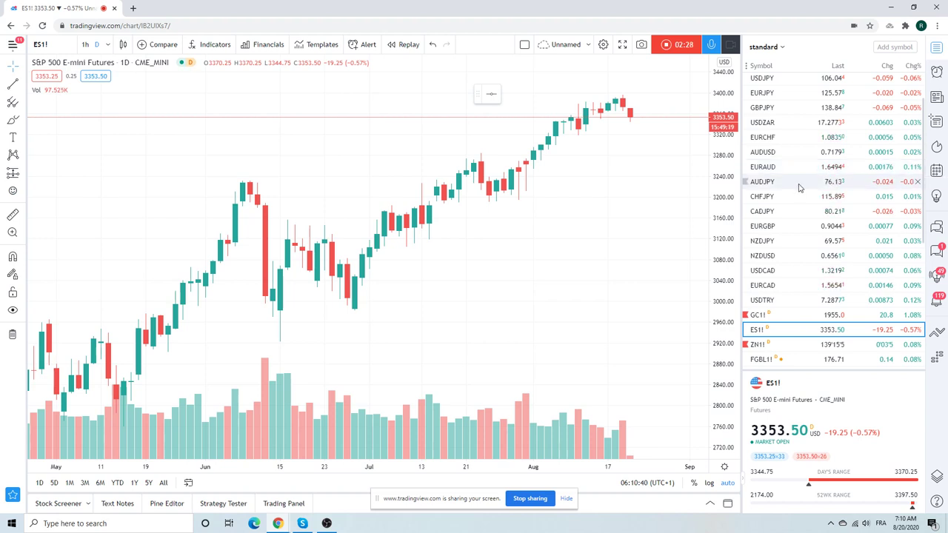
Load the USDZAR chart and set its interval to 1 hour
{"action": "left_click", "coordinate": [771, 125]}
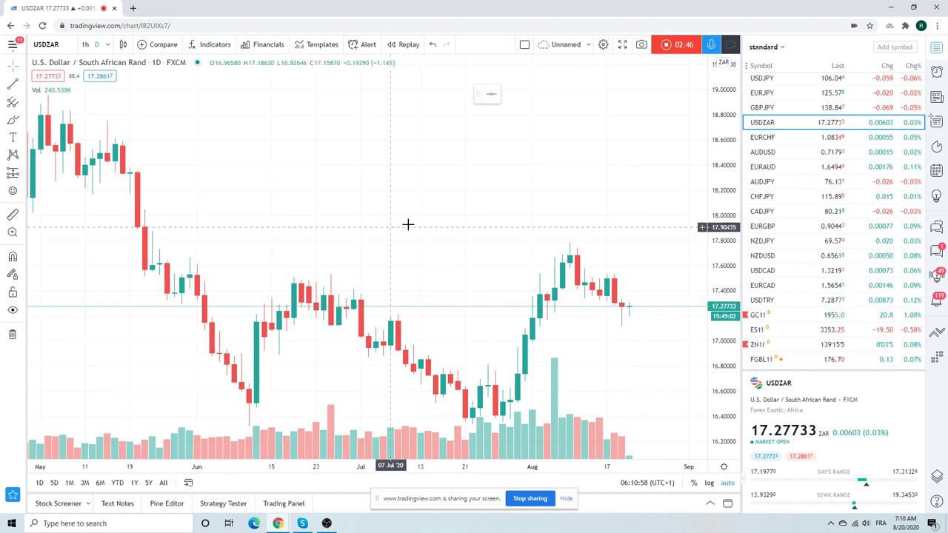
{"action": "left_click", "coordinate": [96, 46]}
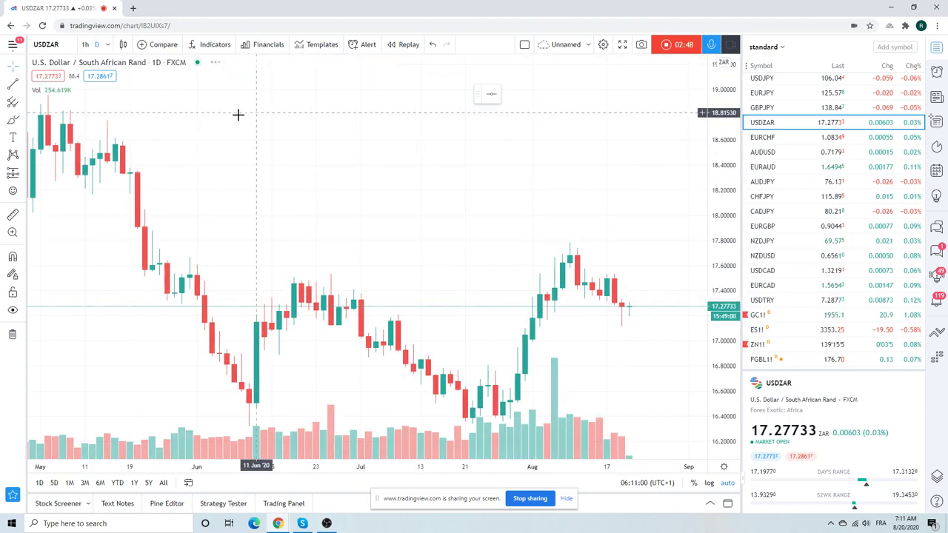
{"action": "left_click", "coordinate": [86, 44]}
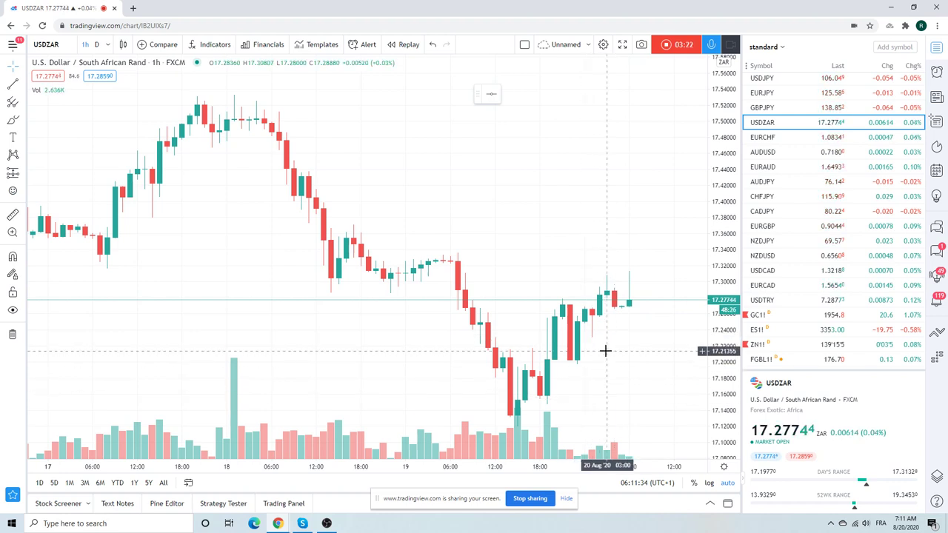
Zoom out the USDZAR 1-hour chart to reveal more past candles
{"action": "scroll", "coordinate": [605, 350], "scroll_direction": "down", "scroll_amount": 1}
{"action": "scroll", "coordinate": [605, 351], "scroll_direction": "down", "scroll_amount": 1}
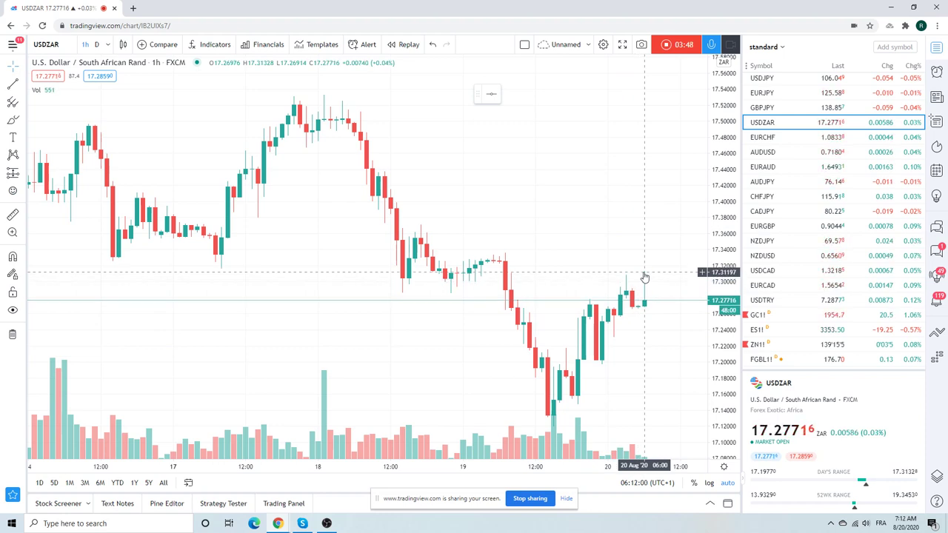
Switch back to ZN1! on daily candles, zoomed out to show back to March
{"action": "left_click", "coordinate": [763, 346]}
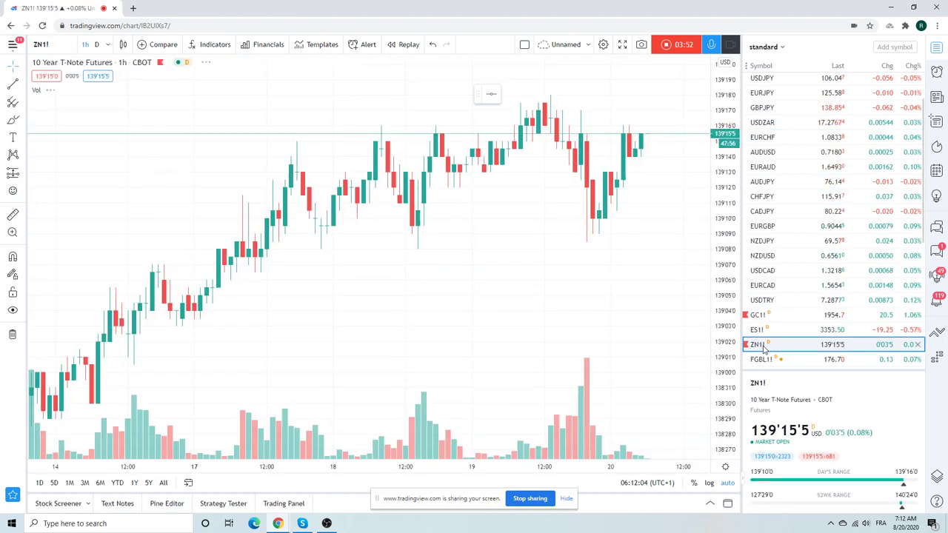
{"action": "left_click", "coordinate": [97, 44]}
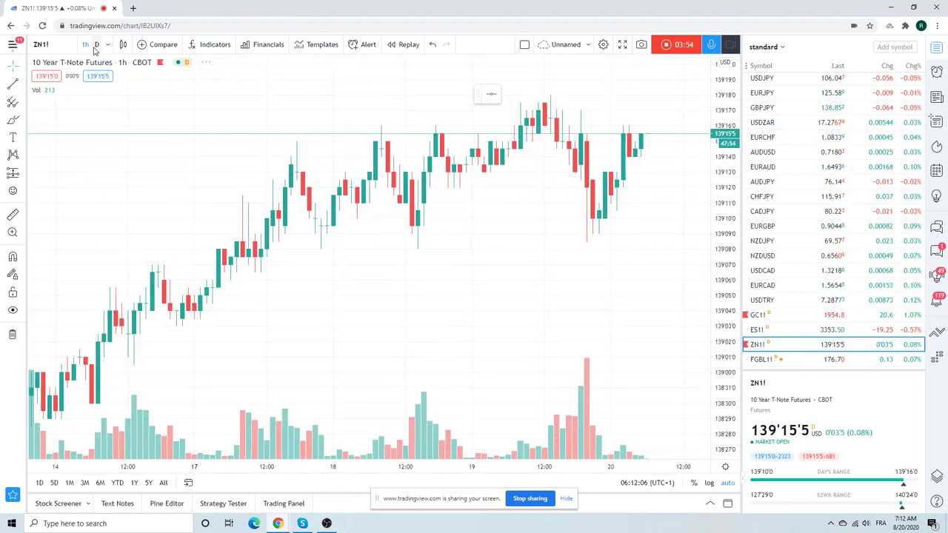
{"action": "scroll", "coordinate": [354, 176], "scroll_direction": "up", "scroll_amount": 2}
{"action": "scroll", "coordinate": [353, 175], "scroll_direction": "down", "scroll_amount": 1}
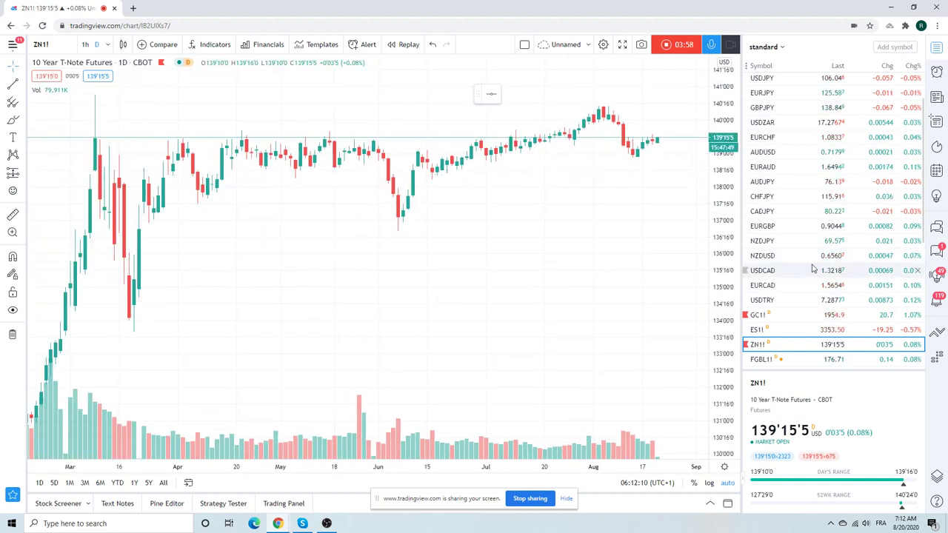
{"action": "scroll", "coordinate": [813, 268], "scroll_direction": "down", "scroll_amount": 1}
{"action": "scroll", "coordinate": [812, 268], "scroll_direction": "down", "scroll_amount": 2}
{"action": "scroll", "coordinate": [812, 268], "scroll_direction": "down", "scroll_amount": 3}
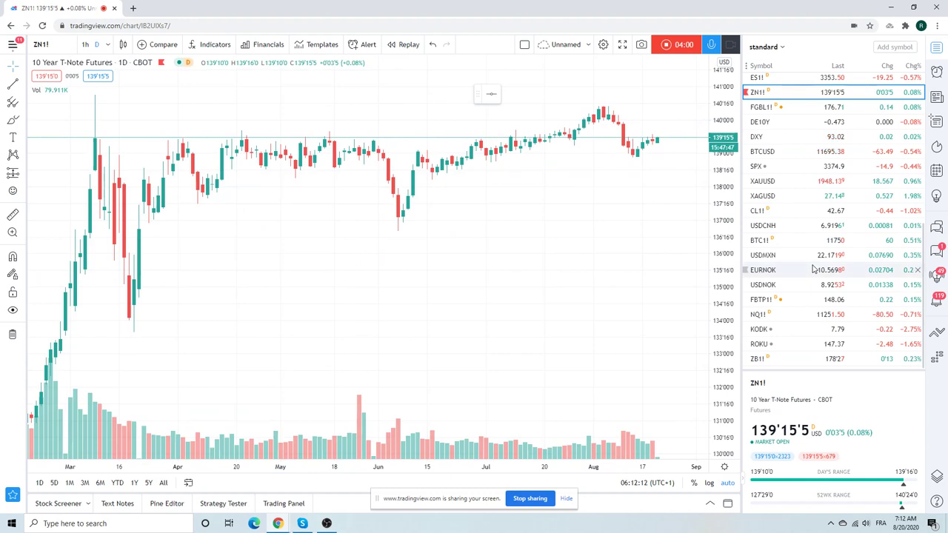
Open the ZB1! T-Bond futures daily chart and zoom in on May–August
{"action": "left_click", "coordinate": [767, 360]}
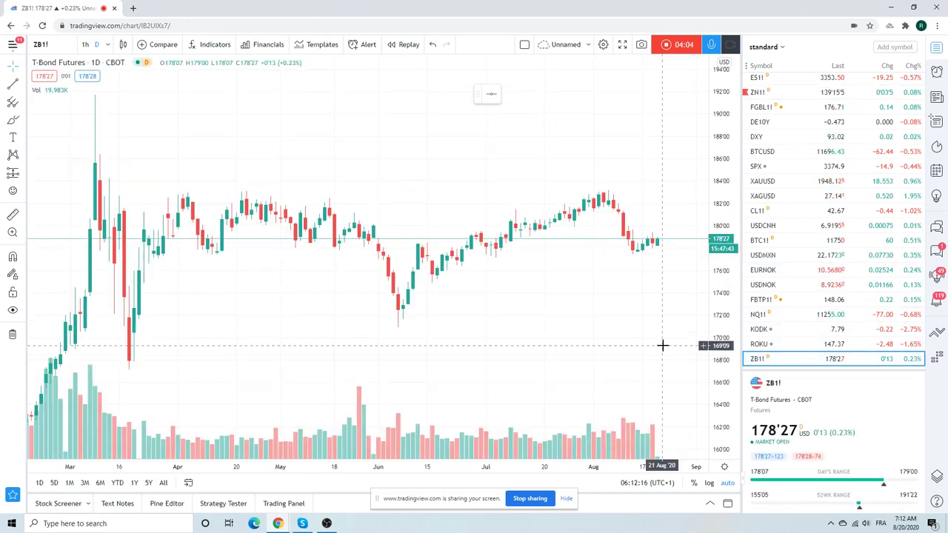
{"action": "scroll", "coordinate": [662, 345], "scroll_direction": "up", "scroll_amount": 3}
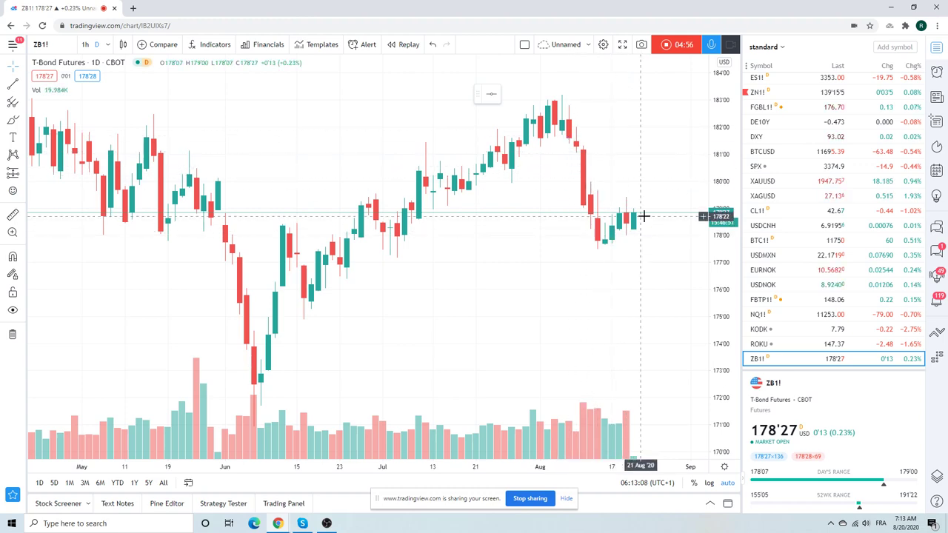
{"action": "scroll", "coordinate": [643, 215], "scroll_direction": "down", "scroll_amount": 3}
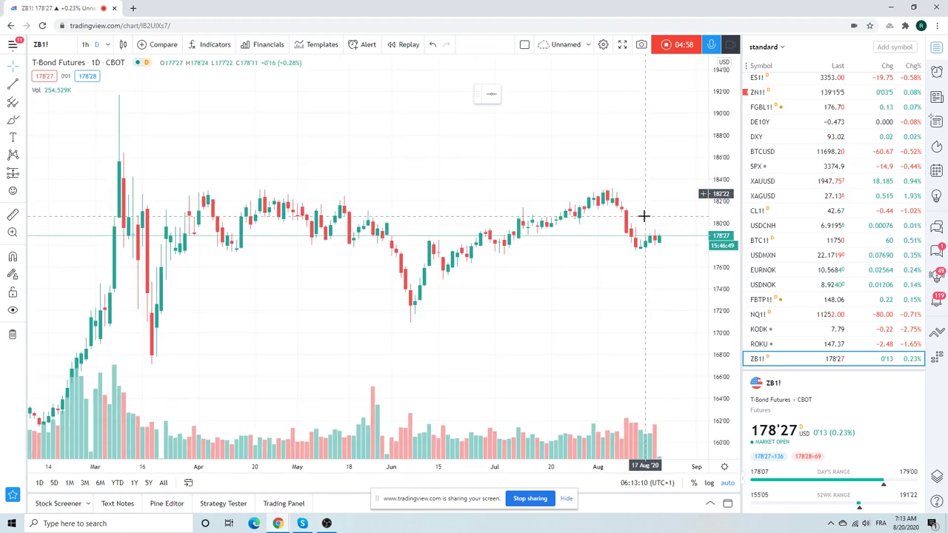
{"action": "scroll", "coordinate": [642, 215], "scroll_direction": "up", "scroll_amount": 3}
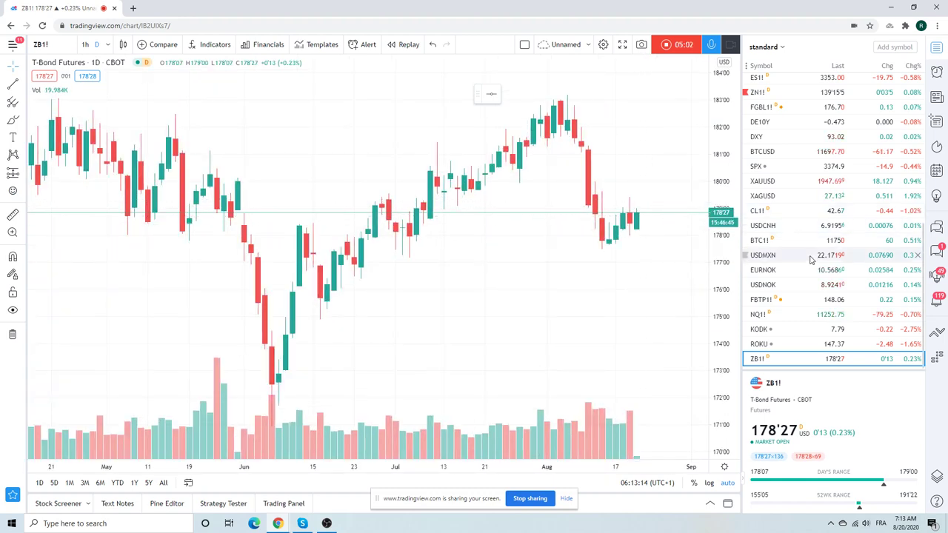
Open the AUDUSD daily chart and zoom out to show history back to April
{"action": "scroll", "coordinate": [811, 259], "scroll_direction": "up", "scroll_amount": 3}
{"action": "scroll", "coordinate": [811, 259], "scroll_direction": "up", "scroll_amount": 3}
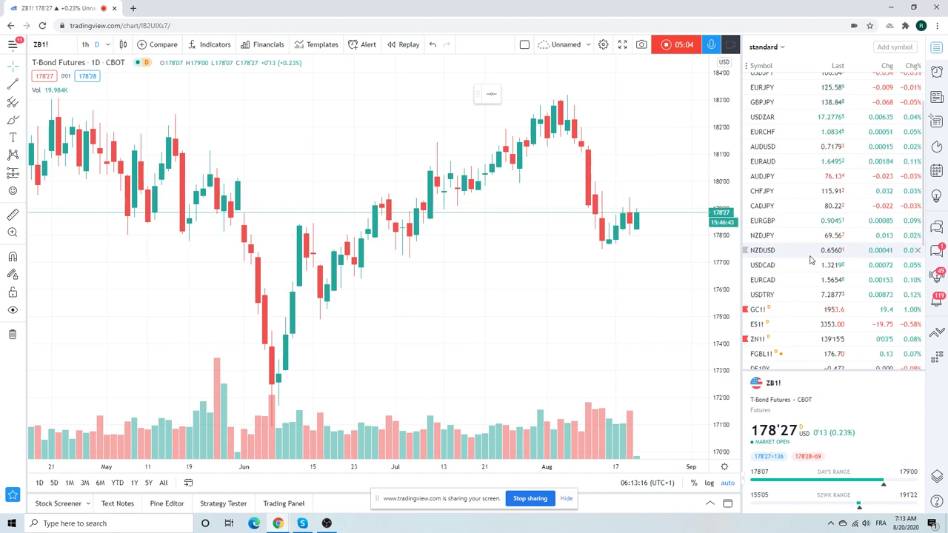
{"action": "left_click", "coordinate": [769, 148]}
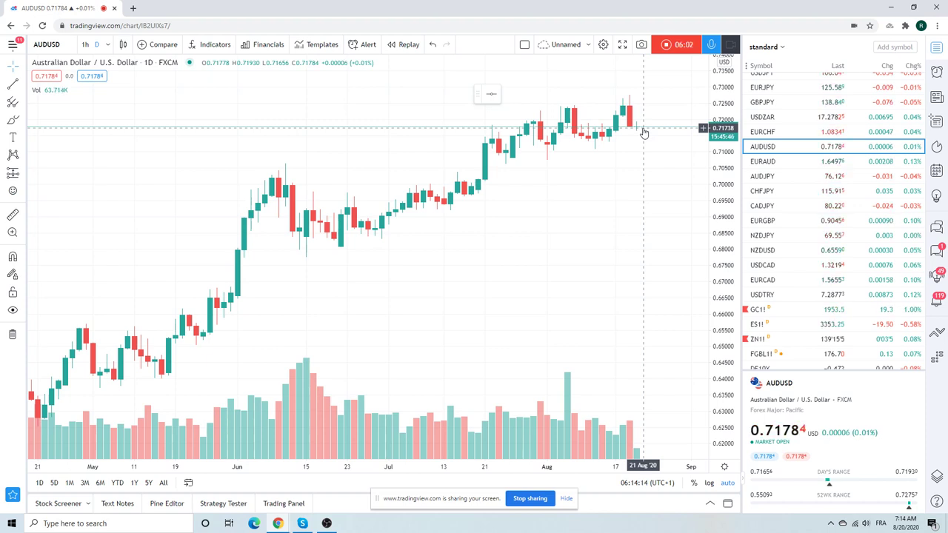
{"action": "scroll", "coordinate": [643, 132], "scroll_direction": "down", "scroll_amount": 1}
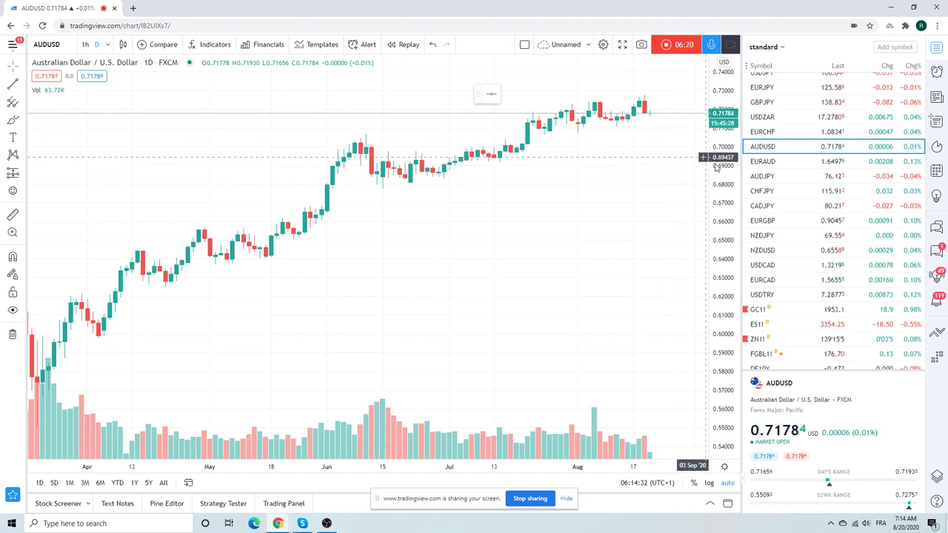
Review the NZDUSD and USDCAD daily charts, then return to AUDUSD
{"action": "left_click", "coordinate": [778, 254]}
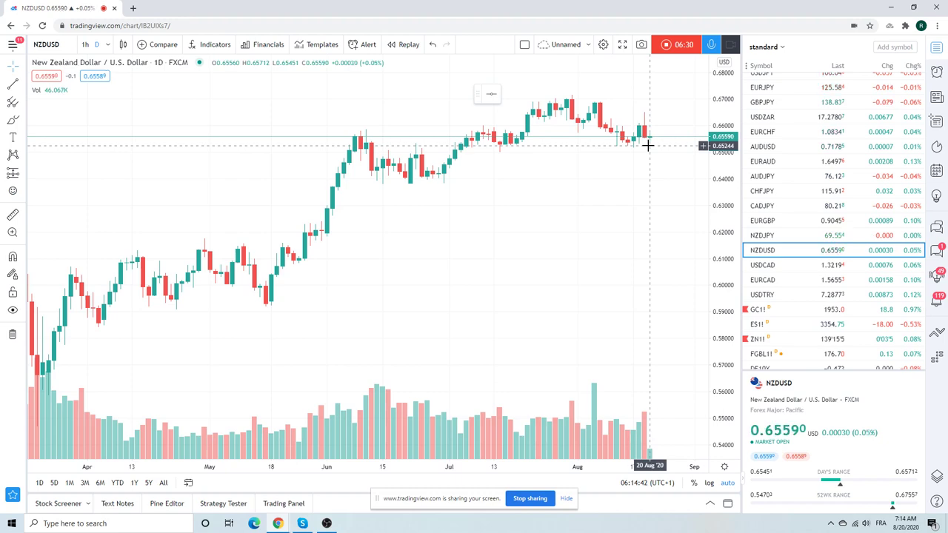
{"action": "left_click", "coordinate": [769, 269]}
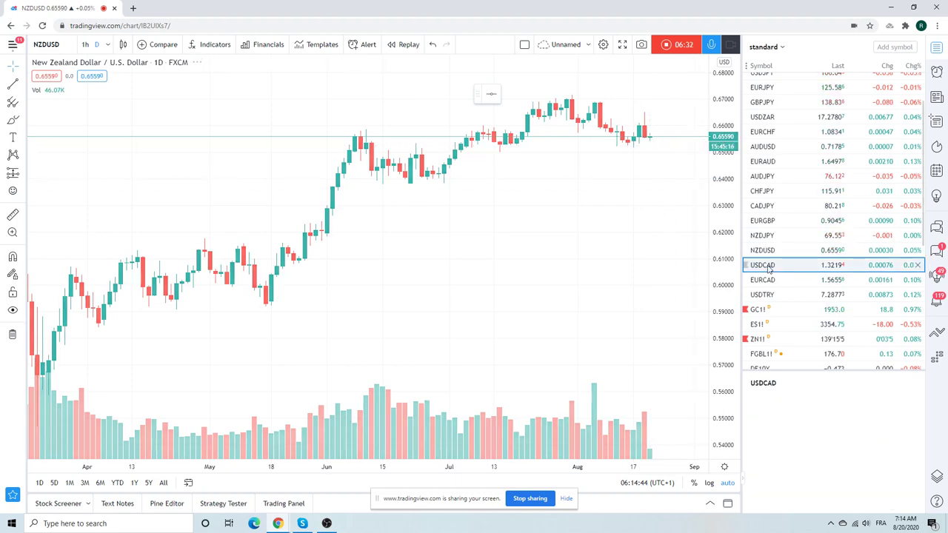
{"action": "scroll", "coordinate": [651, 260], "scroll_direction": "down", "scroll_amount": 3}
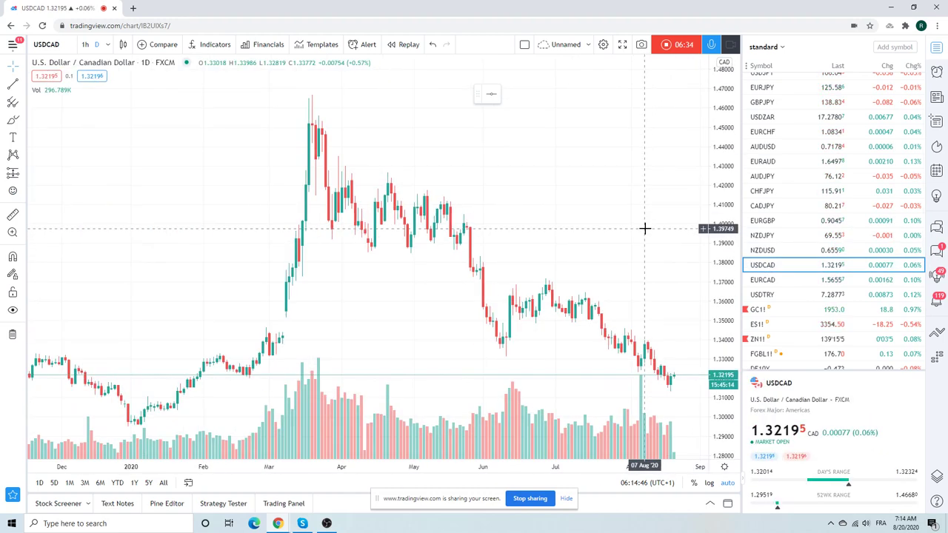
{"action": "scroll", "coordinate": [644, 228], "scroll_direction": "up", "scroll_amount": 3}
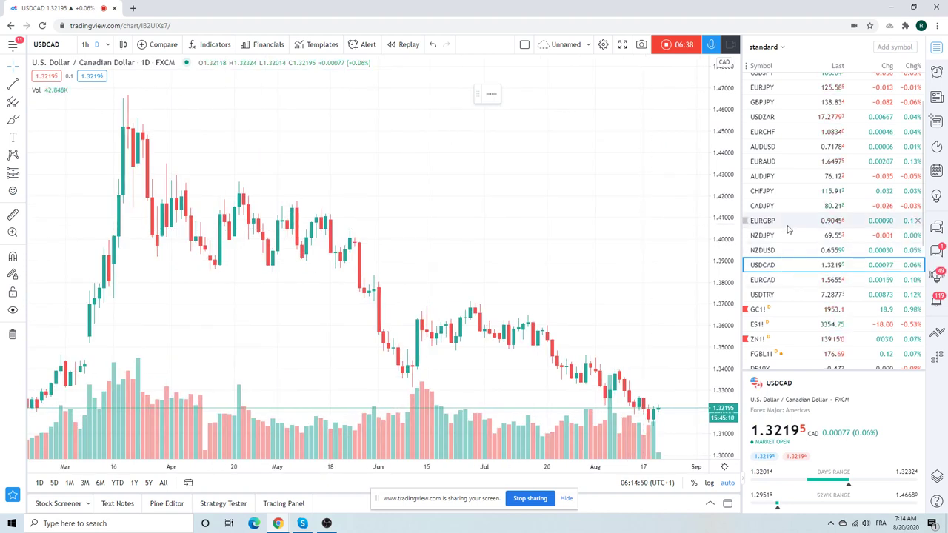
{"action": "left_click", "coordinate": [770, 149]}
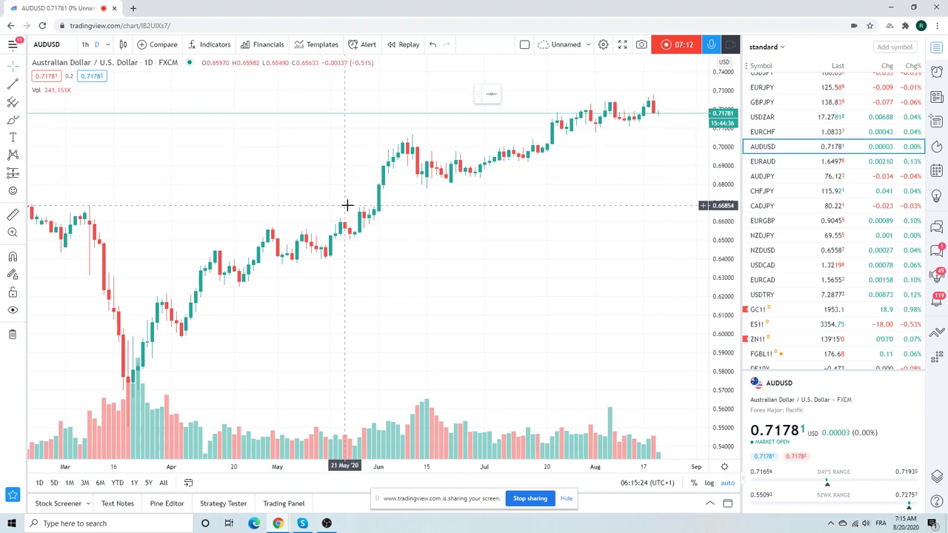
Draw a rising trend line from the 23 March low near 0.5668, then zoom in on recent candles
{"action": "left_click", "coordinate": [21, 83]}
{"action": "left_click", "coordinate": [102, 282]}
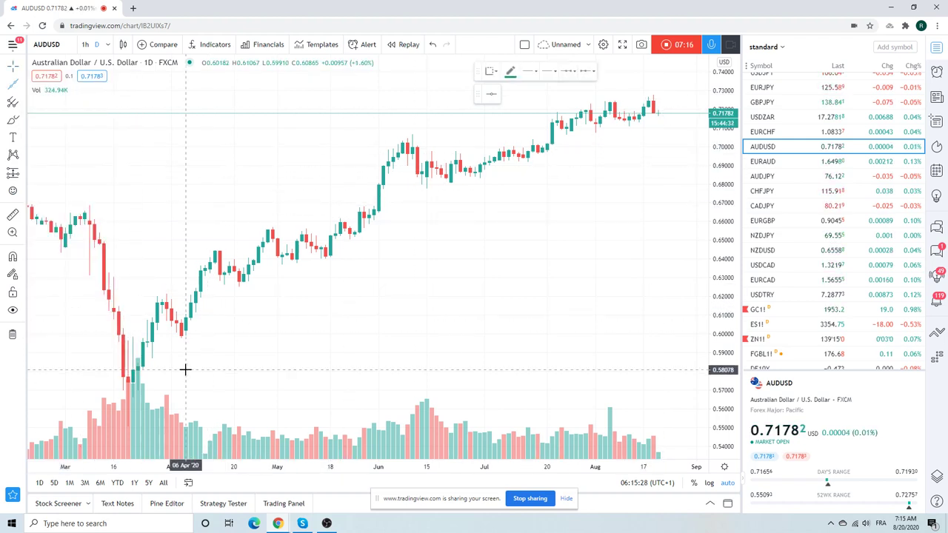
{"action": "left_click", "coordinate": [136, 399]}
{"action": "left_click", "coordinate": [200, 274]}
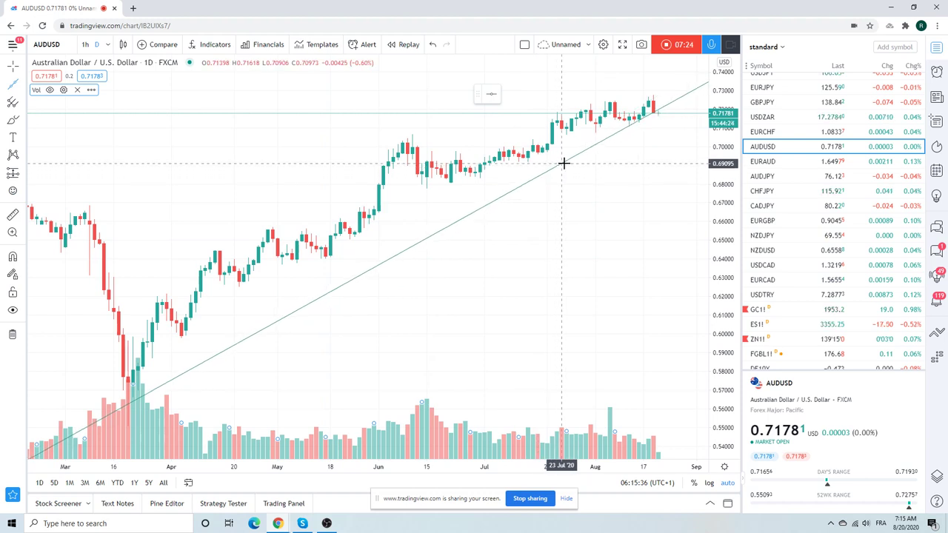
{"action": "left_click", "coordinate": [565, 163]}
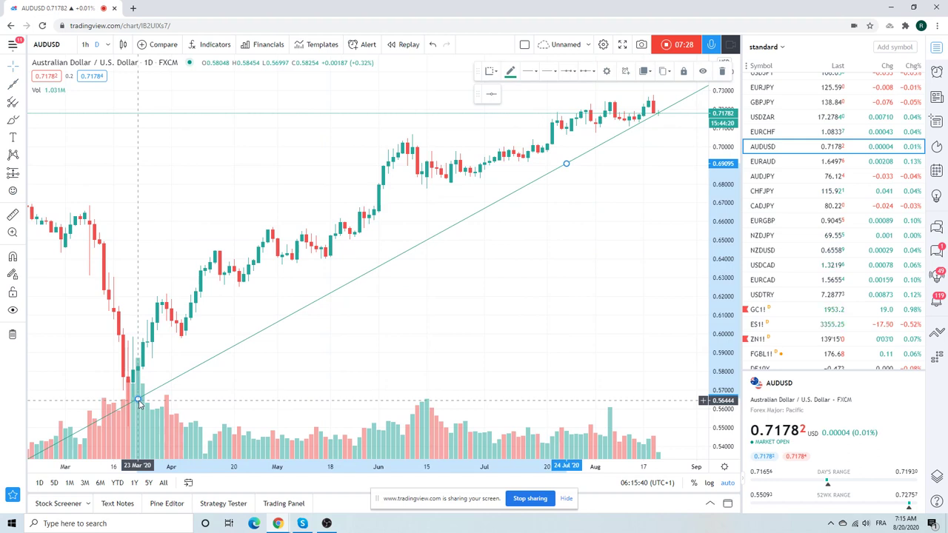
{"action": "left_click_drag", "start_coordinate": [138, 404], "coordinate": [134, 398]}
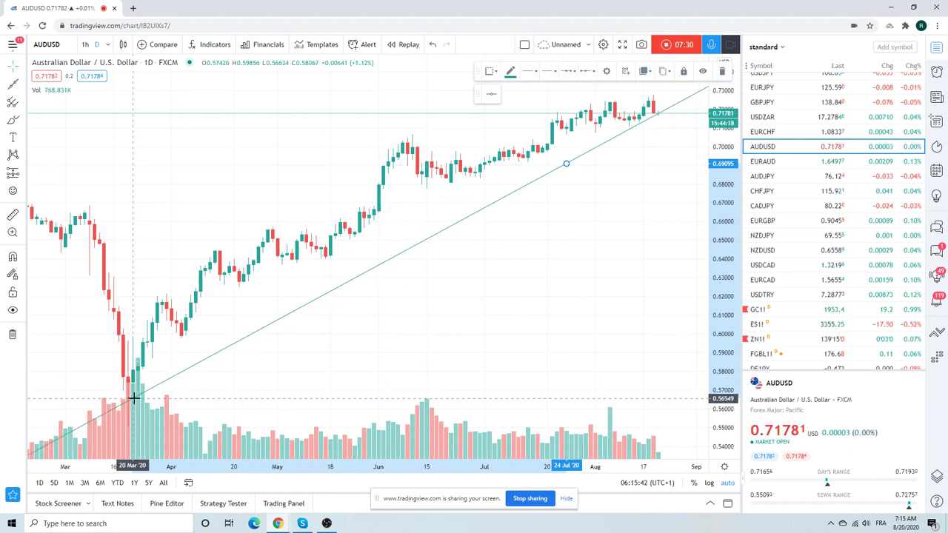
{"action": "left_click_drag", "start_coordinate": [134, 399], "coordinate": [138, 396]}
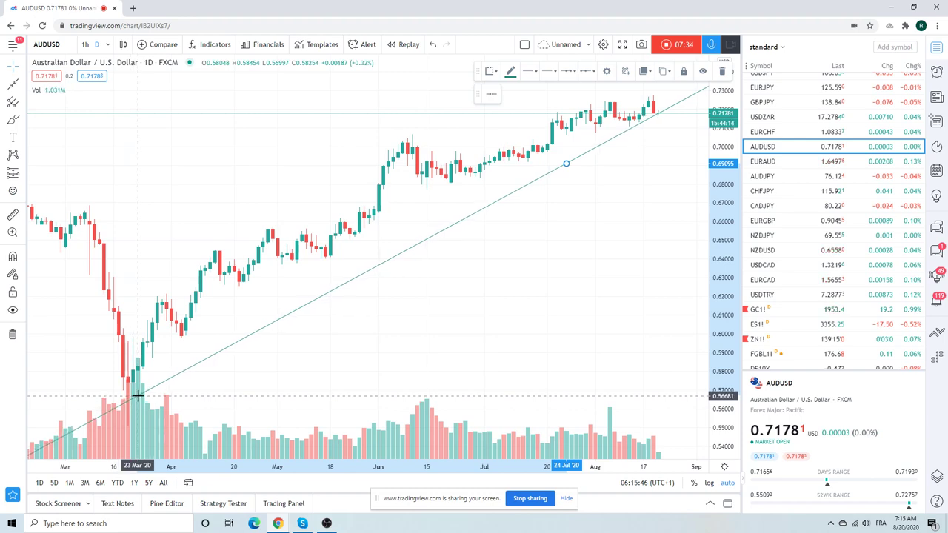
{"action": "scroll", "coordinate": [579, 297], "scroll_direction": "up", "scroll_amount": 1}
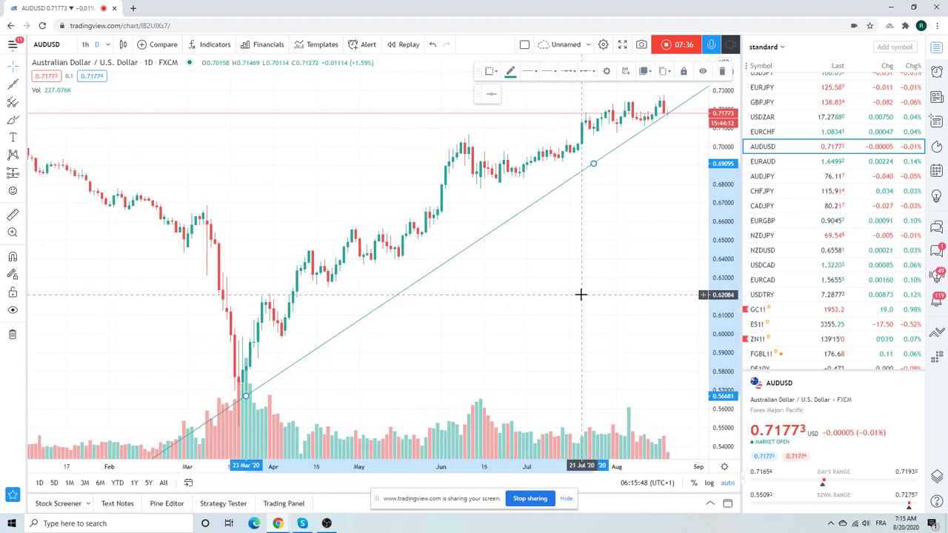
{"action": "scroll", "coordinate": [580, 296], "scroll_direction": "up", "scroll_amount": 1}
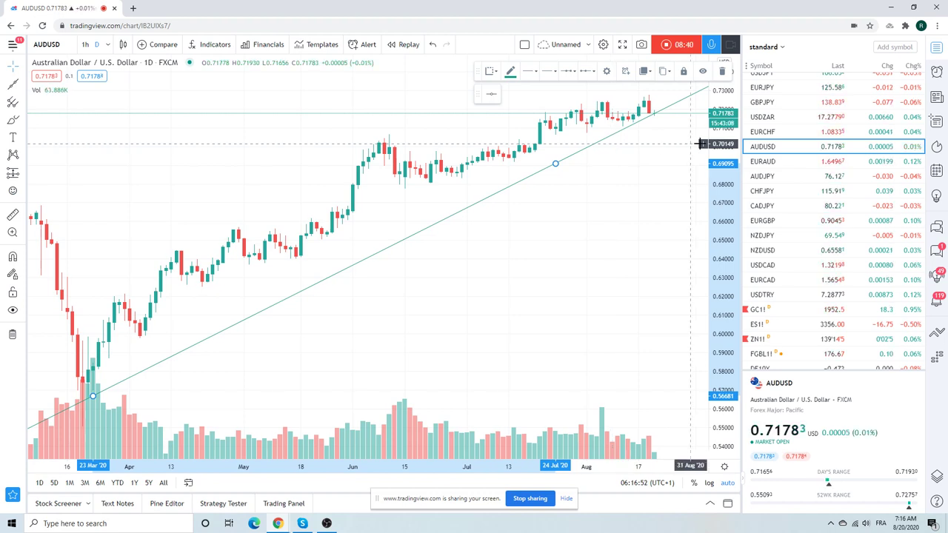
{"action": "mouse_move", "coordinate": [829, 176]}
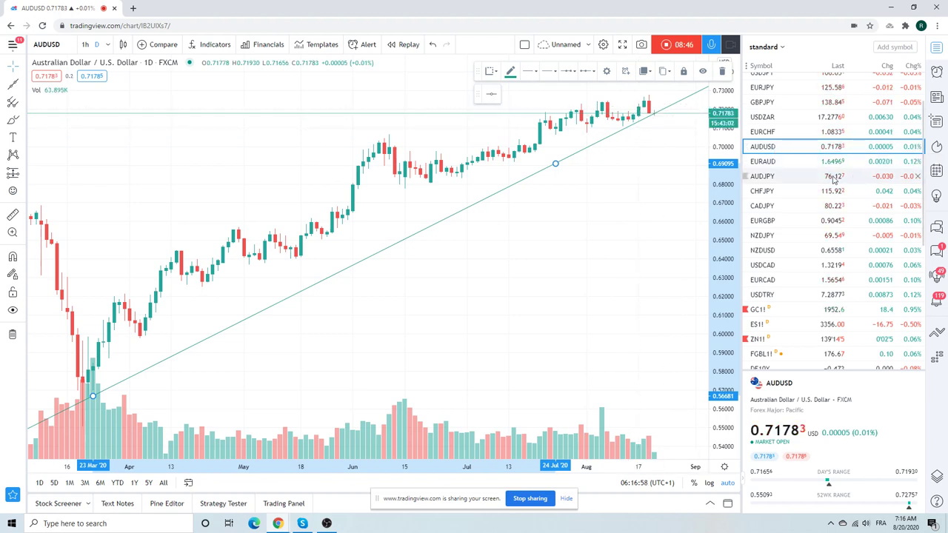
Load the GC1! Gold Futures daily chart from COMEX
{"action": "left_click", "coordinate": [769, 312]}
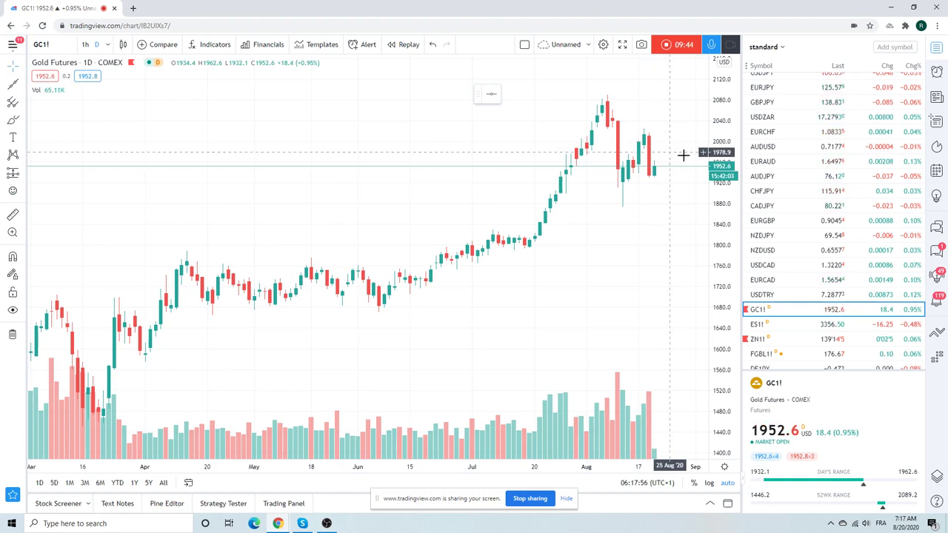
{"action": "scroll", "coordinate": [784, 208], "scroll_direction": "up", "scroll_amount": 1}
{"action": "scroll", "coordinate": [778, 210], "scroll_direction": "up", "scroll_amount": 1}
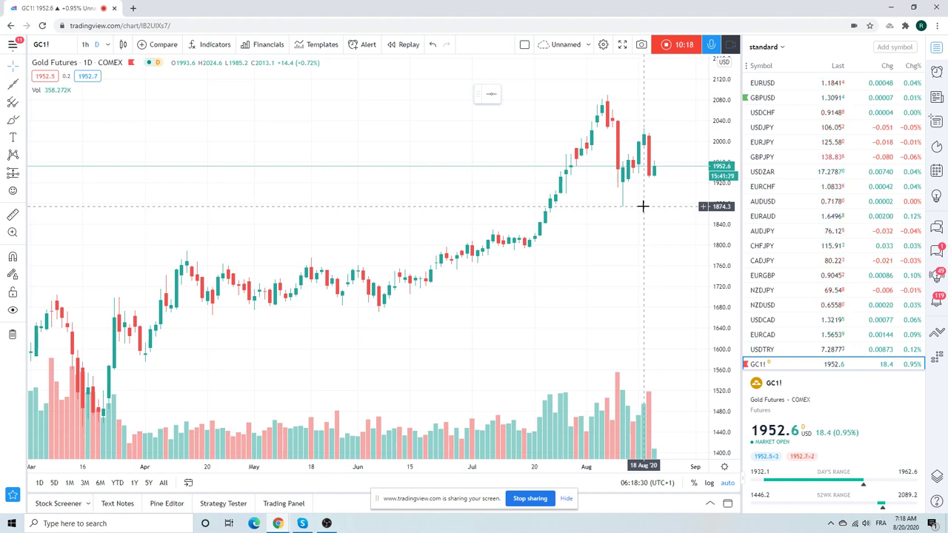
Load USDCHF, glance at the EURCHF daily chart, then return to USDCHF
{"action": "left_click", "coordinate": [771, 116]}
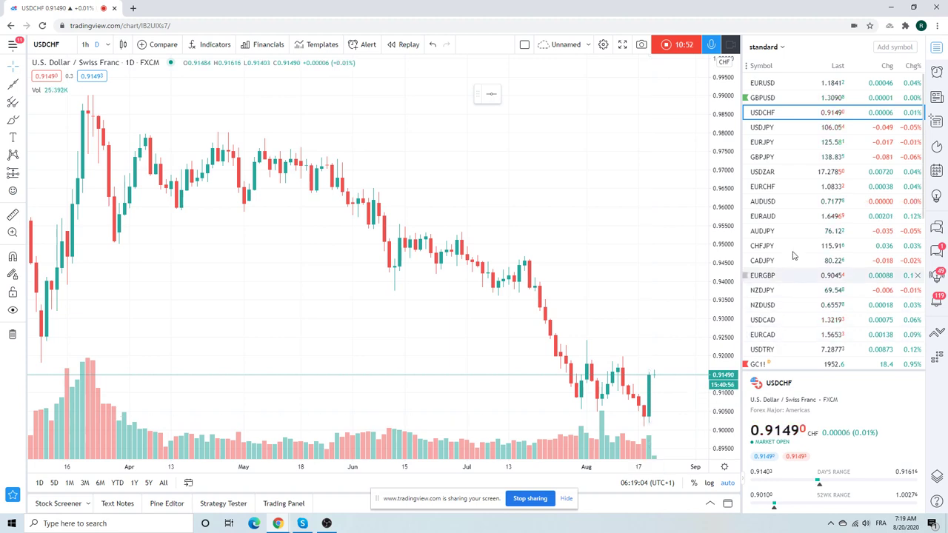
{"action": "left_click", "coordinate": [765, 186]}
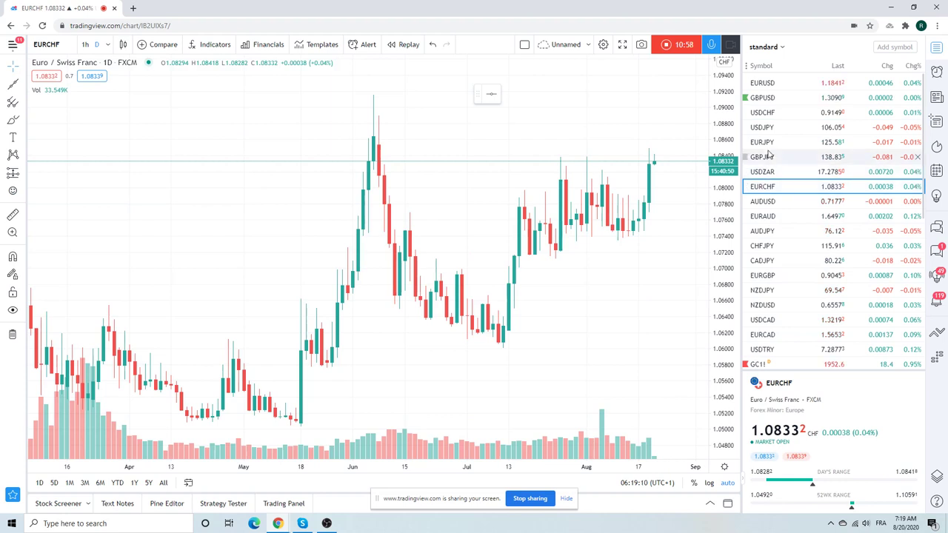
{"action": "left_click", "coordinate": [769, 113]}
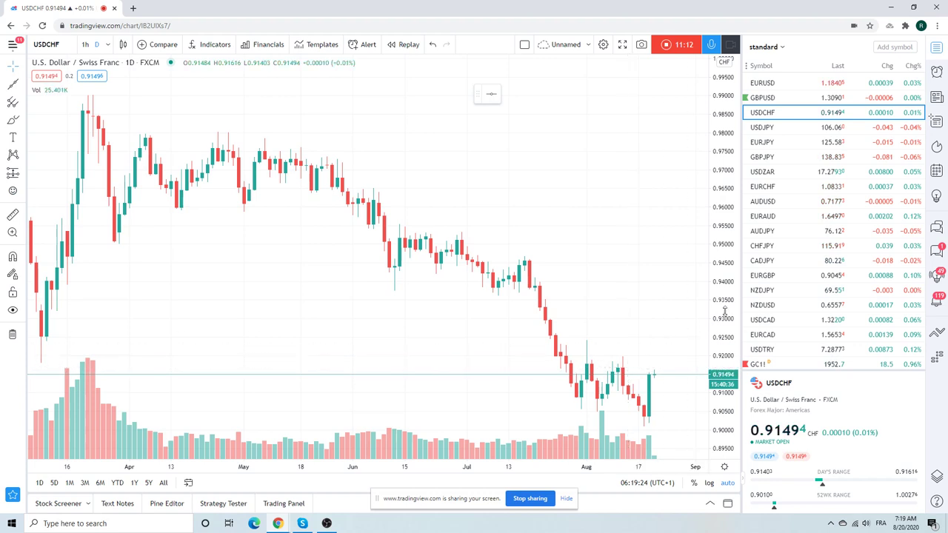
Show the EURUSD daily chart and scroll the watchlist toward the crypto symbols
{"action": "left_click", "coordinate": [760, 86]}
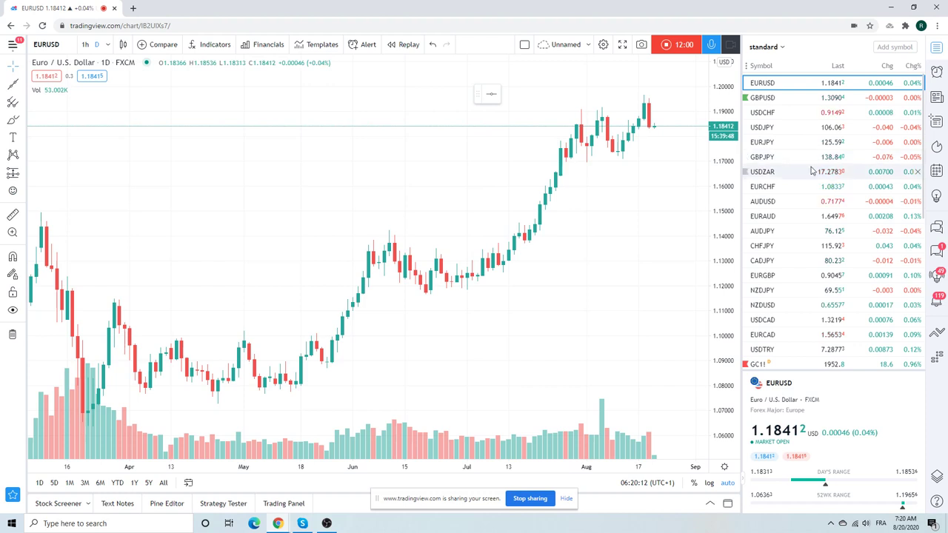
{"action": "scroll", "coordinate": [811, 171], "scroll_direction": "down", "scroll_amount": 2}
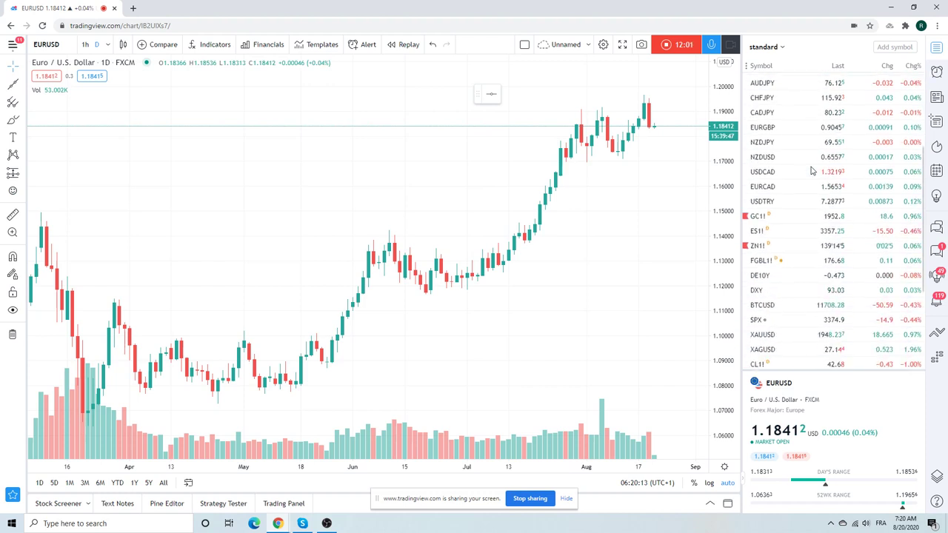
Load the Coinbase BTCUSD daily chart, adjusting its zoom, and scroll the watchlist back up
{"action": "left_click", "coordinate": [785, 306]}
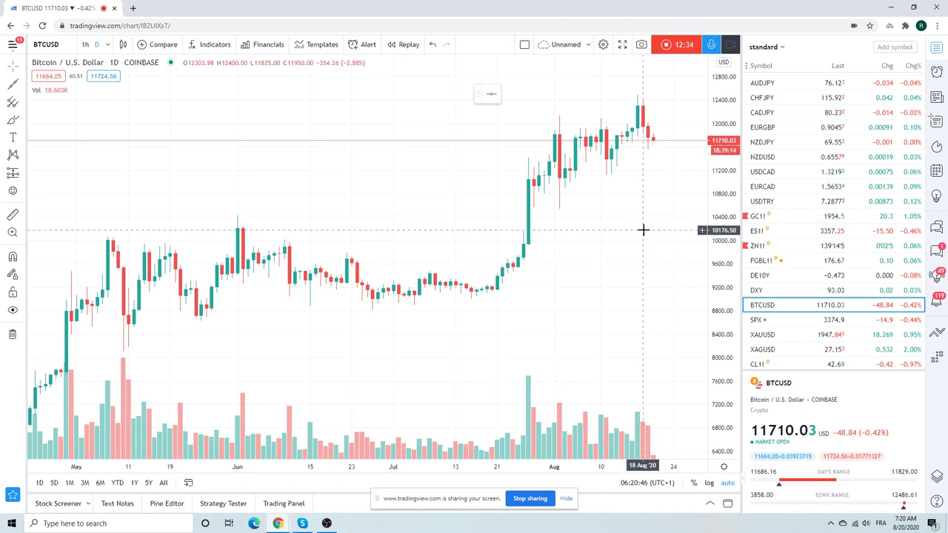
{"action": "scroll", "coordinate": [643, 228], "scroll_direction": "down", "scroll_amount": 1}
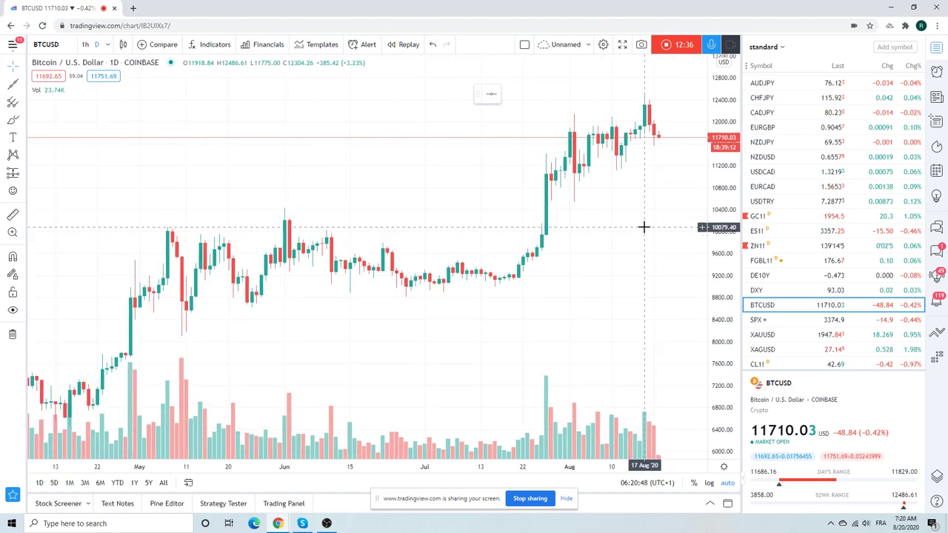
{"action": "scroll", "coordinate": [644, 228], "scroll_direction": "up", "scroll_amount": 1}
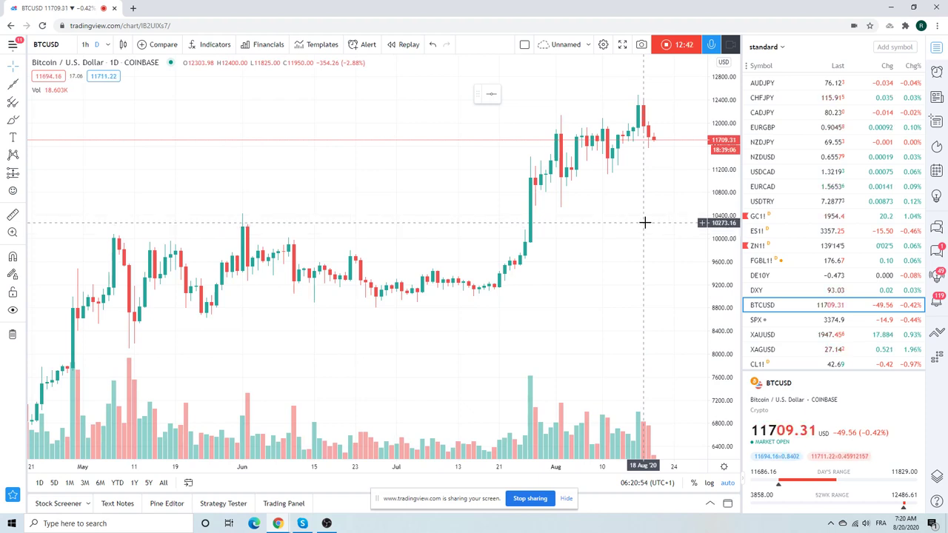
{"action": "scroll", "coordinate": [771, 214], "scroll_direction": "up", "scroll_amount": 1}
{"action": "scroll", "coordinate": [792, 213], "scroll_direction": "up", "scroll_amount": 1}
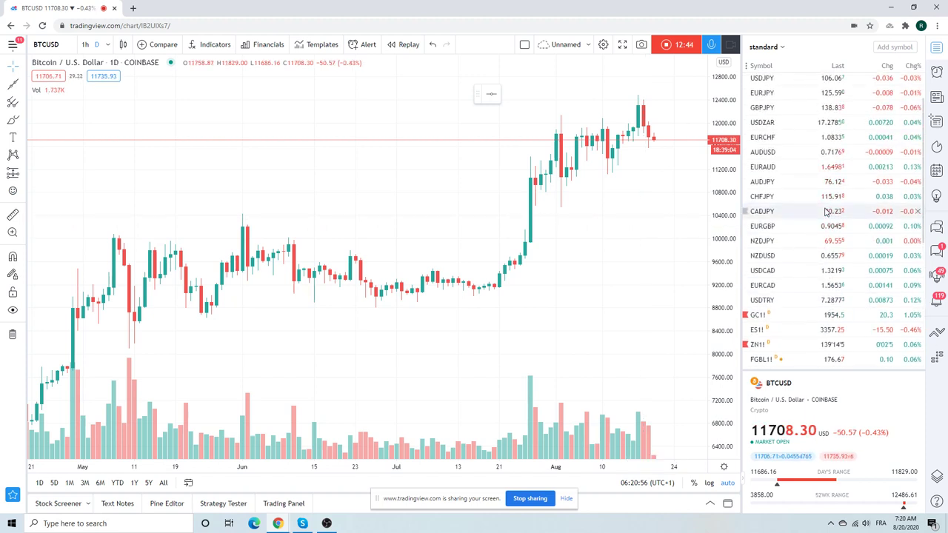
{"action": "scroll", "coordinate": [814, 212], "scroll_direction": "up", "scroll_amount": 1}
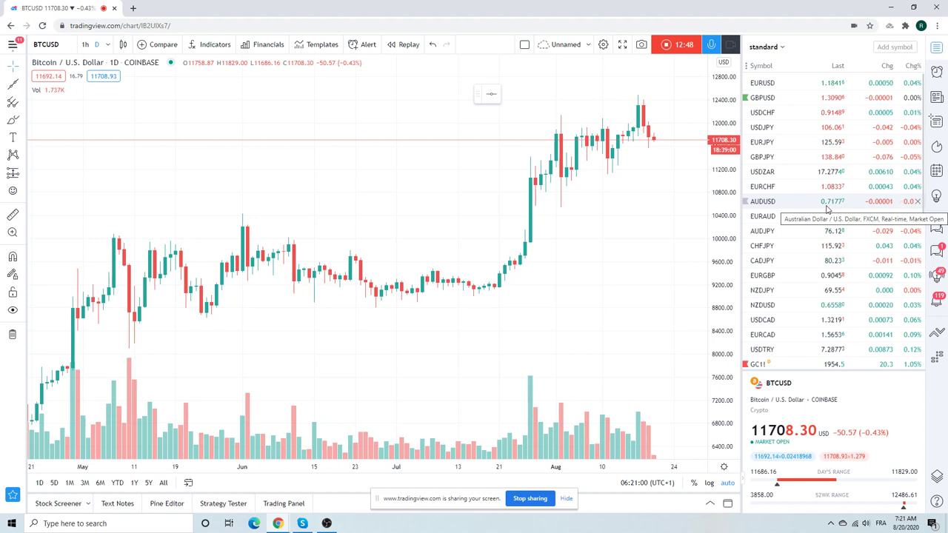
Load the FXCM USDZAR daily chart from the watchlist
{"action": "left_click", "coordinate": [765, 174]}
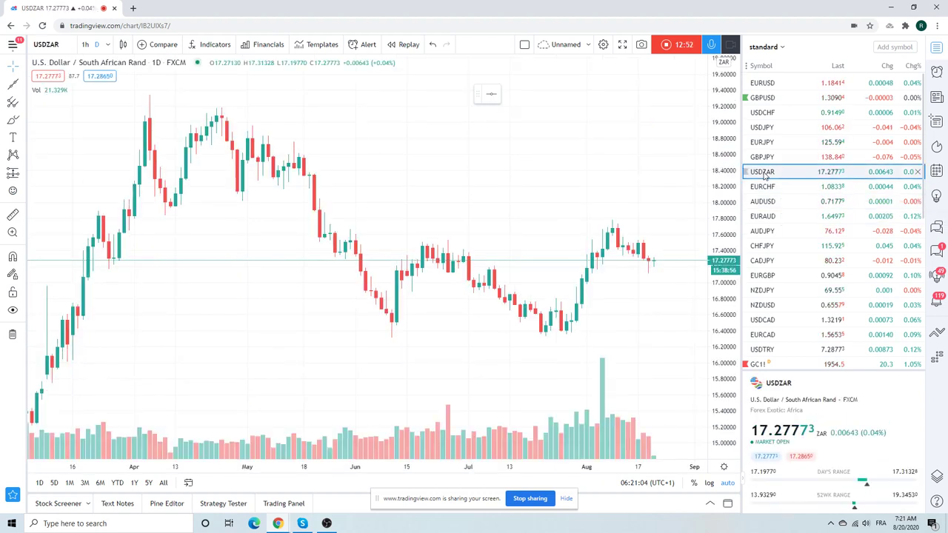